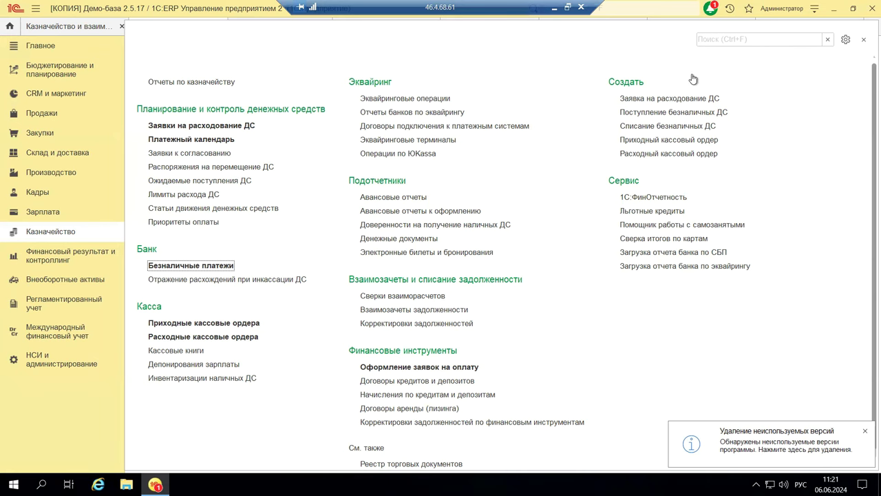
Check the 1С:Предприятие platform version and the ERP configuration version in the program information, and close it.
{"action": "left_click", "coordinate": [818, 16]}
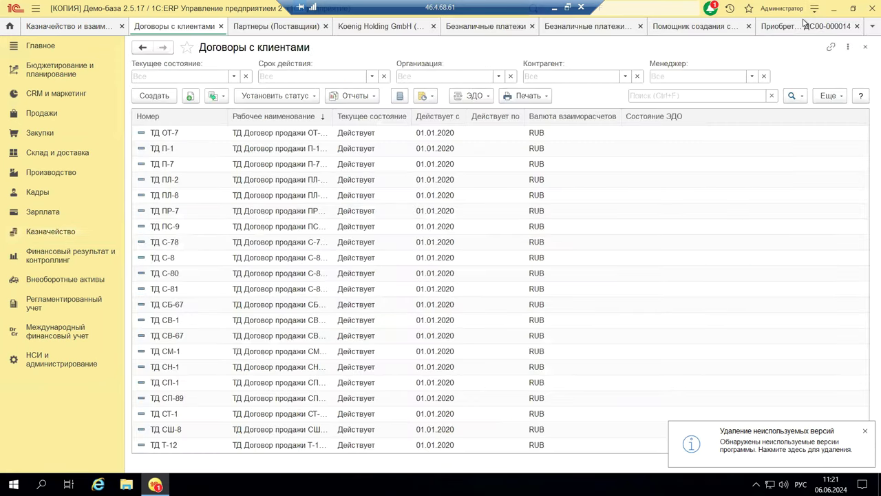
{"action": "left_click", "coordinate": [816, 8]}
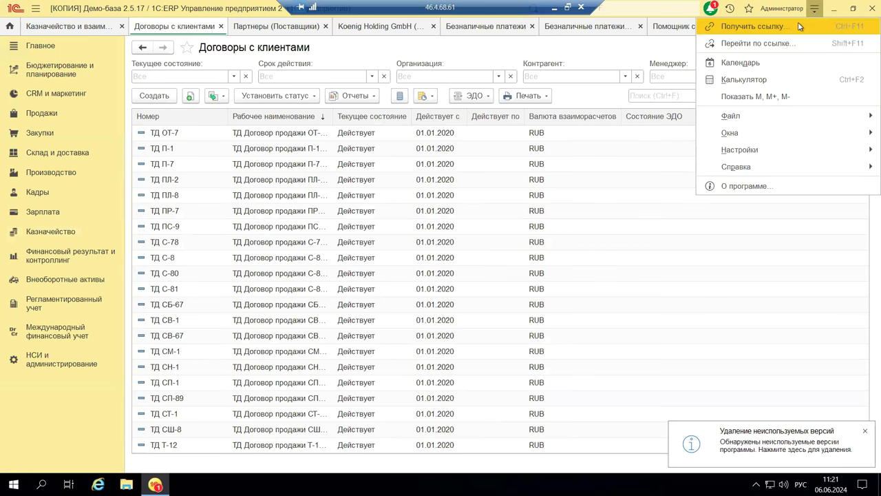
{"action": "left_click", "coordinate": [713, 187]}
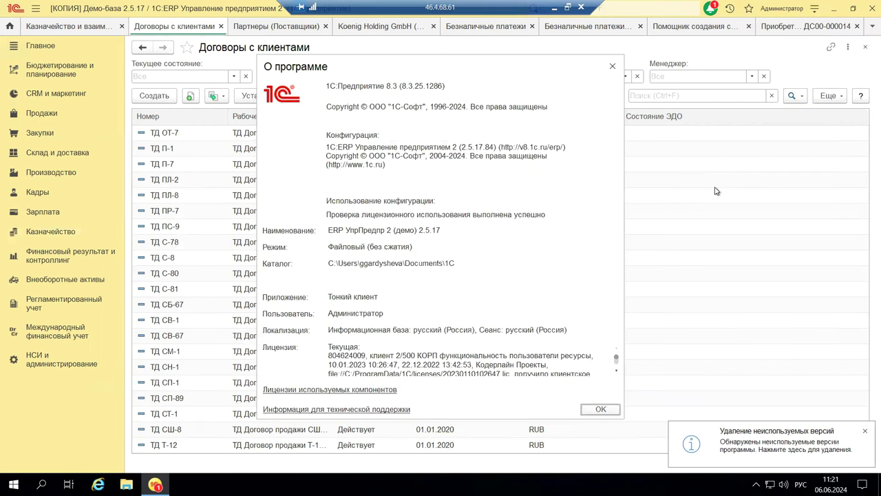
{"action": "triple_click", "coordinate": [371, 87]}
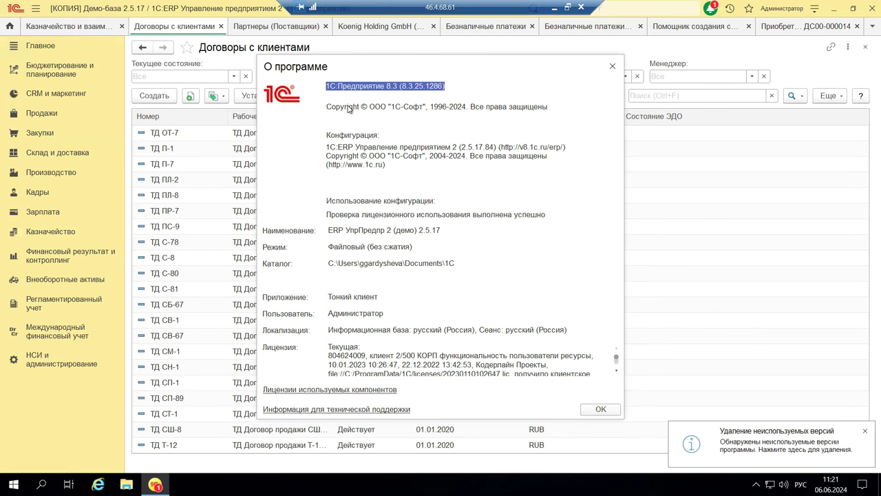
{"action": "triple_click", "coordinate": [347, 149]}
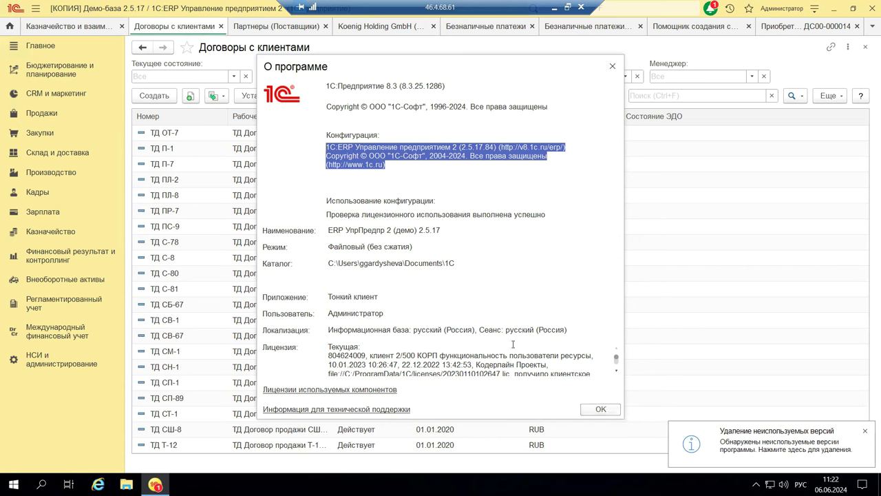
{"action": "left_click", "coordinate": [598, 411]}
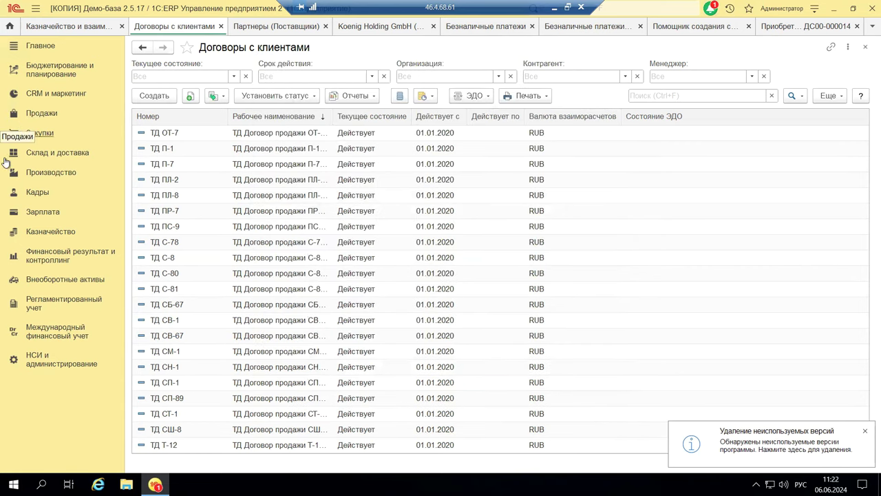
Review the Денежные средства options in the Казначейство и взаиморасчеты settings of НСИ и администрирование, and close the settings.
{"action": "left_click", "coordinate": [40, 363]}
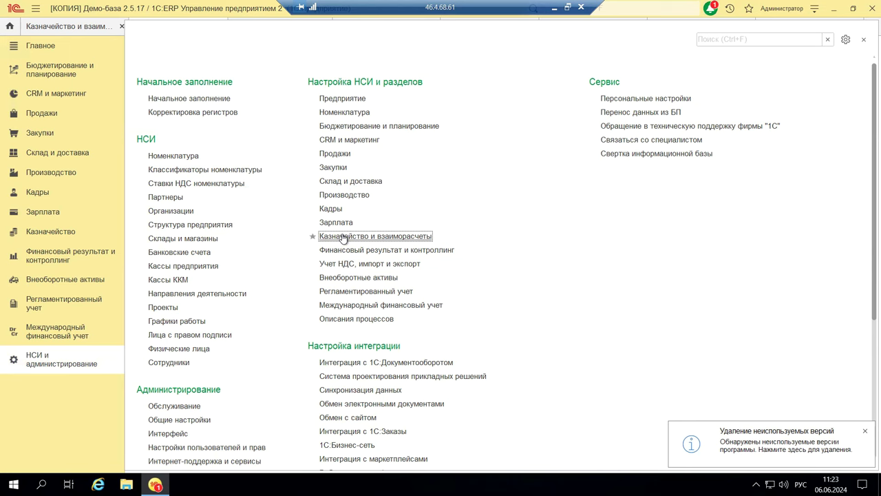
{"action": "left_click", "coordinate": [343, 237]}
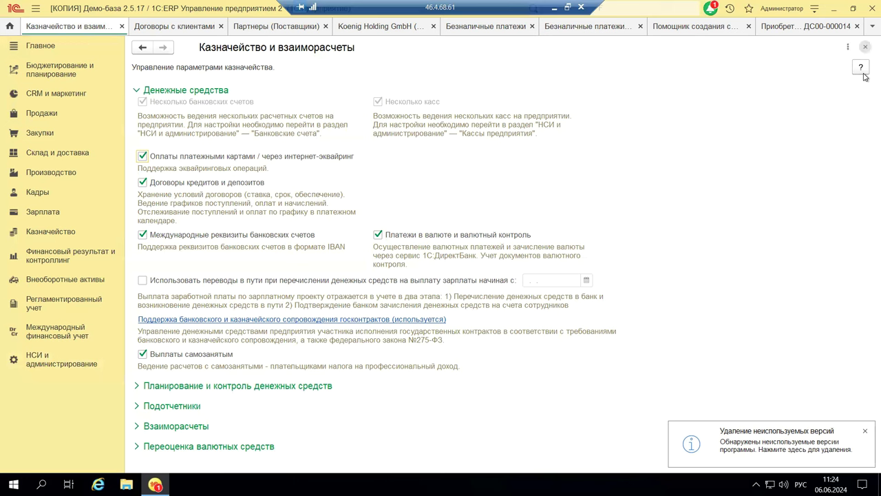
{"action": "left_click", "coordinate": [865, 47]}
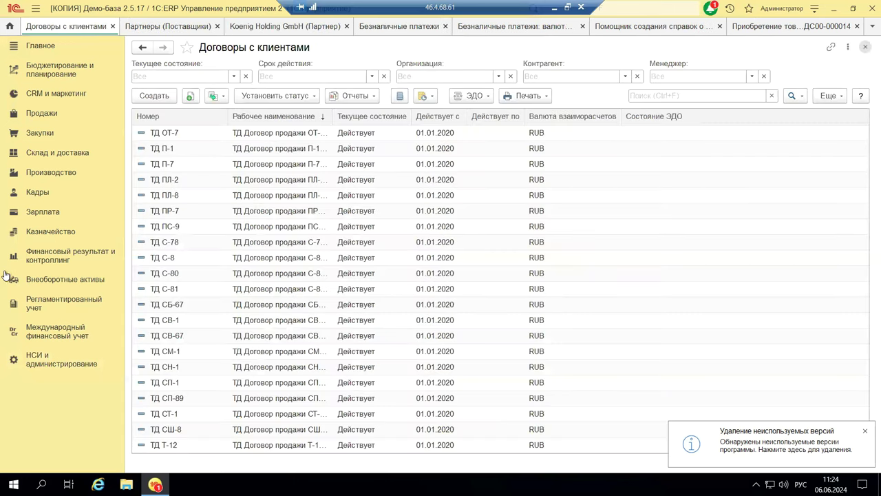
Open the Валютный контроль documents from the treasury's Безналичные платежи list.
{"action": "left_click", "coordinate": [39, 235]}
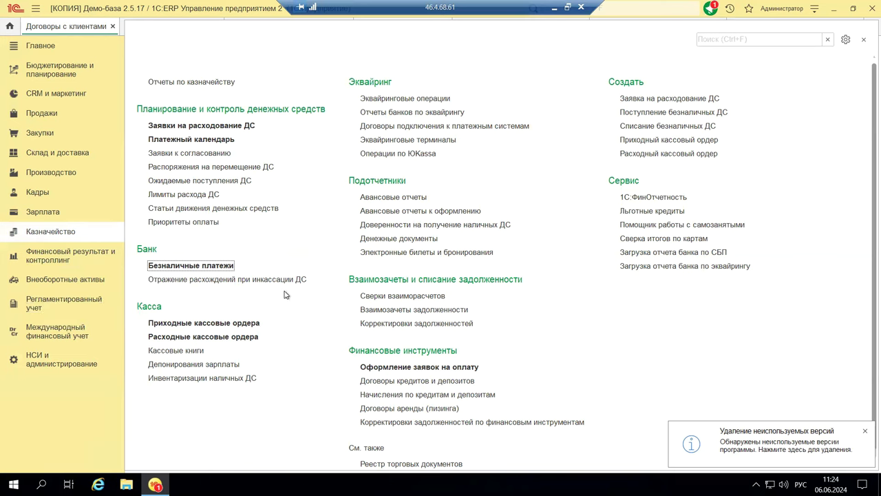
{"action": "left_click", "coordinate": [157, 267]}
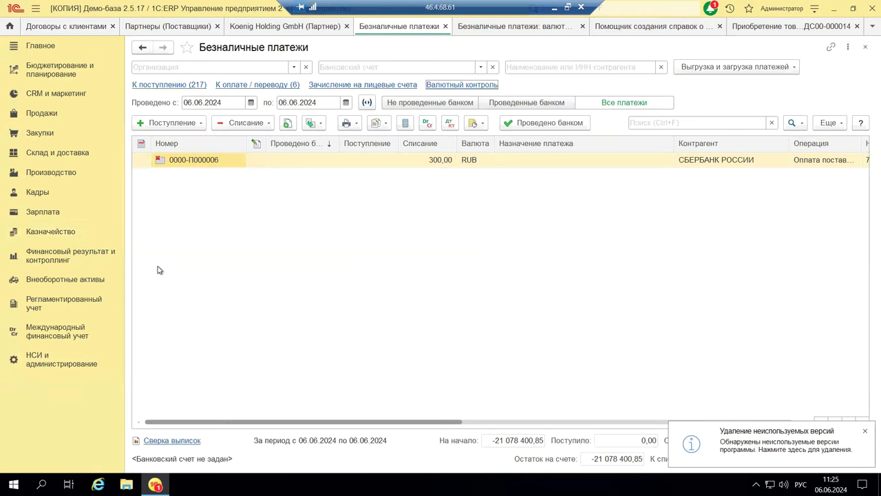
{"action": "left_click", "coordinate": [438, 85]}
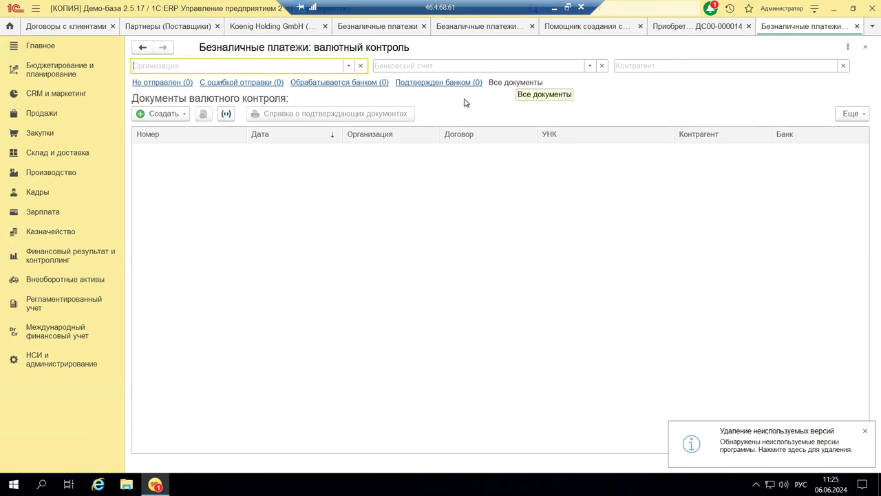
Generate a Справка о подтверждающих документах with the creation assistant for the selected 200 USD purchase under ДС GT Sales agreement.
{"action": "left_click", "coordinate": [150, 115]}
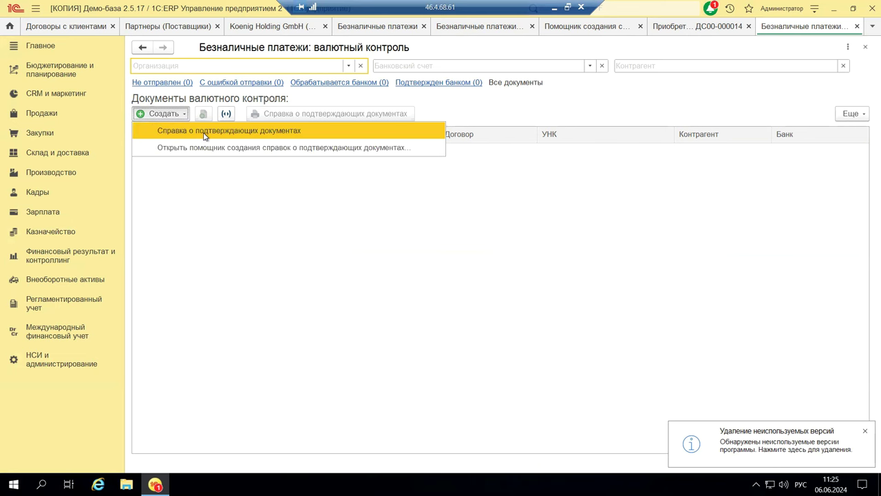
{"action": "left_click", "coordinate": [280, 147]}
{"action": "left_click", "coordinate": [280, 154]}
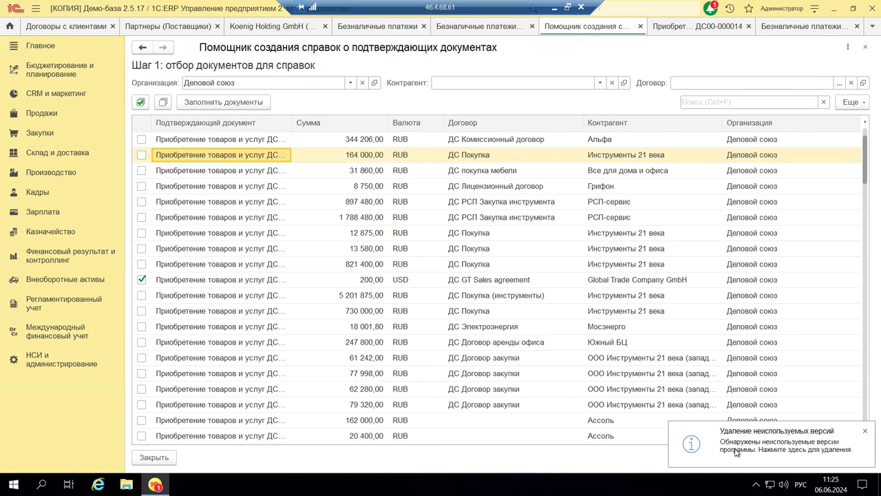
{"action": "left_click", "coordinate": [866, 433]}
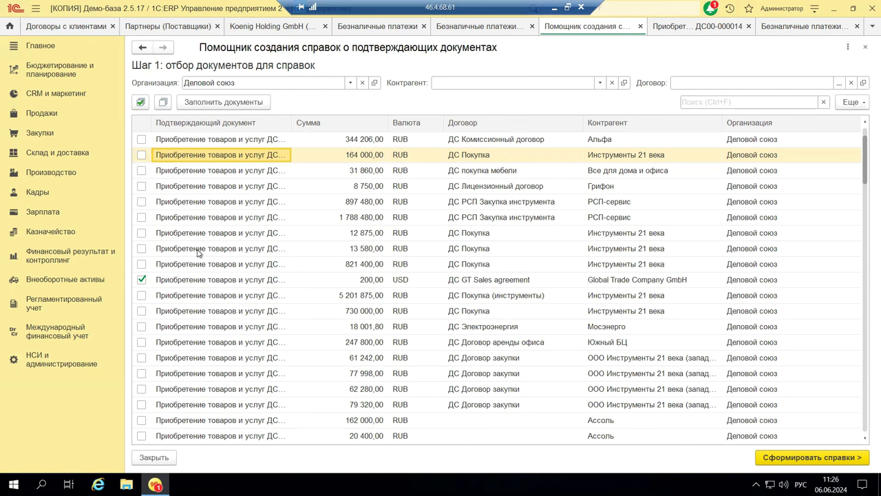
{"action": "left_click", "coordinate": [827, 460]}
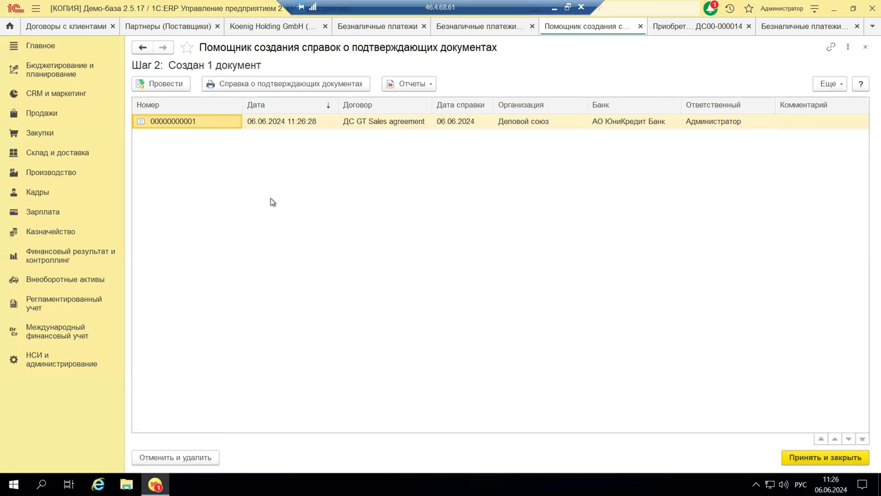
Open the certificate for ДС GT Sales agreement, examine its supporting document details and available document type codes, and open its help page.
{"action": "double_click", "coordinate": [381, 124]}
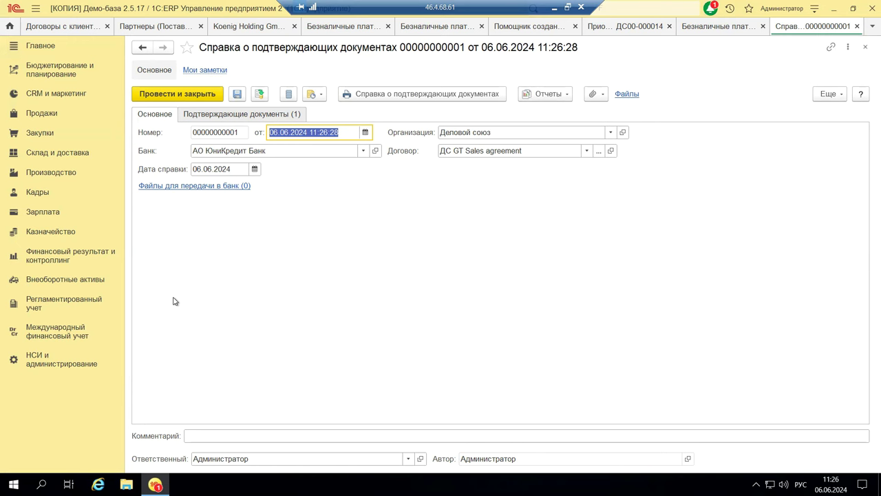
{"action": "left_click", "coordinate": [186, 116]}
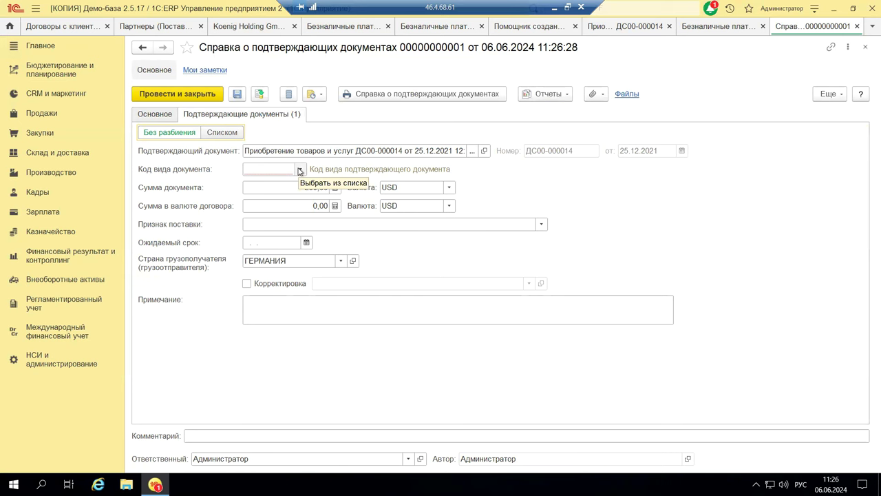
{"action": "left_click", "coordinate": [300, 170]}
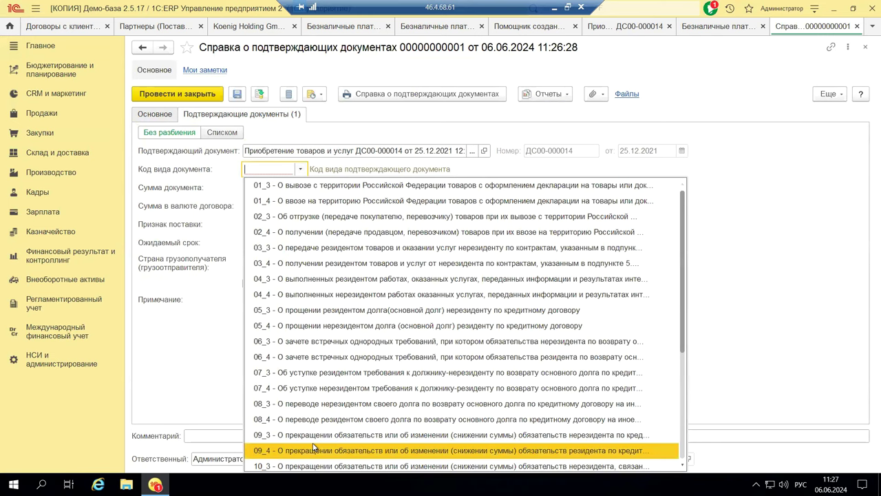
{"action": "scroll", "coordinate": [314, 448], "scroll_direction": "down", "scroll_amount": 3}
{"action": "scroll", "coordinate": [313, 448], "scroll_direction": "down", "scroll_amount": 1}
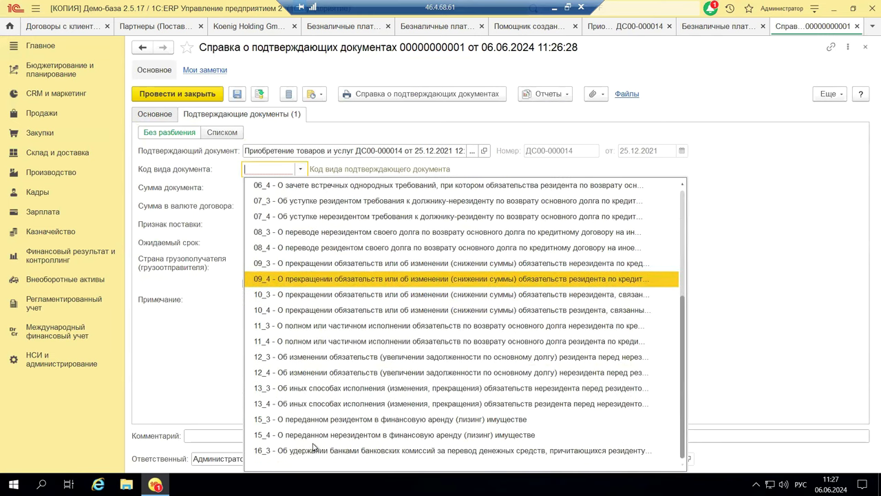
{"action": "left_click", "coordinate": [225, 366]}
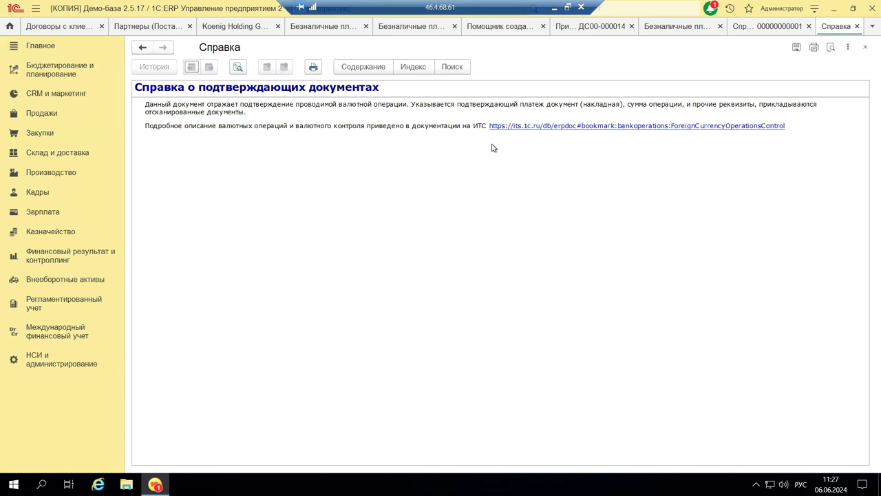
Close the help page and the certificate, abandon the creation assistant without accepting the document, and return to Безналичные платежи.
{"action": "left_click", "coordinate": [866, 48]}
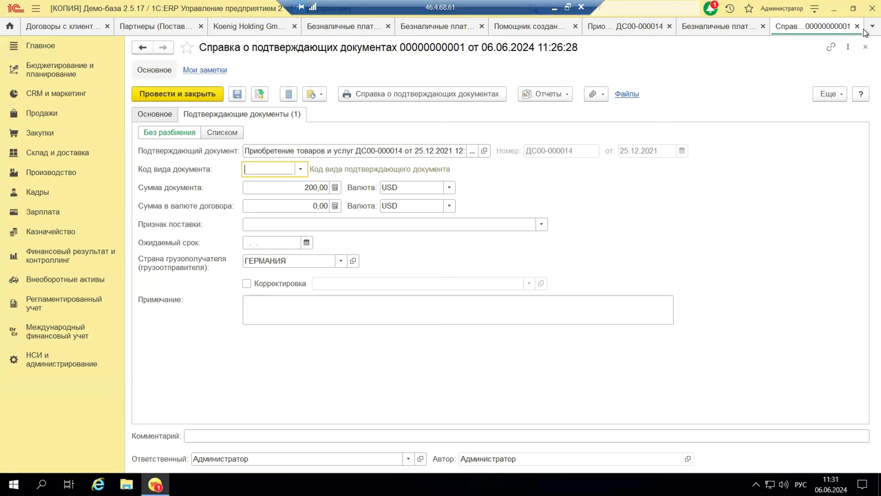
{"action": "left_click", "coordinate": [865, 46]}
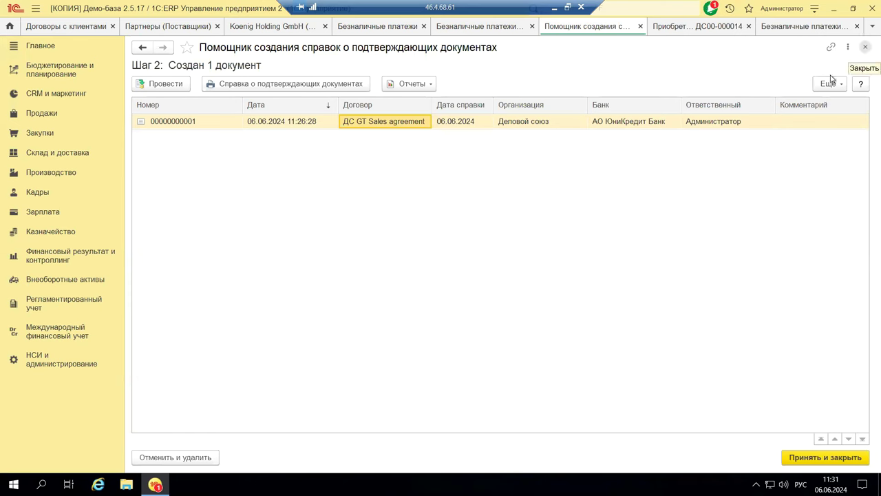
{"action": "key", "text": "Escape"}
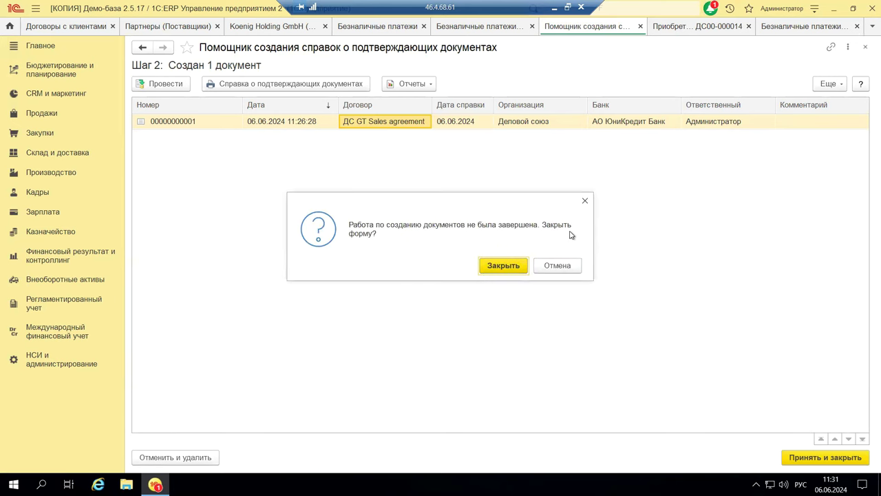
{"action": "left_click", "coordinate": [507, 267]}
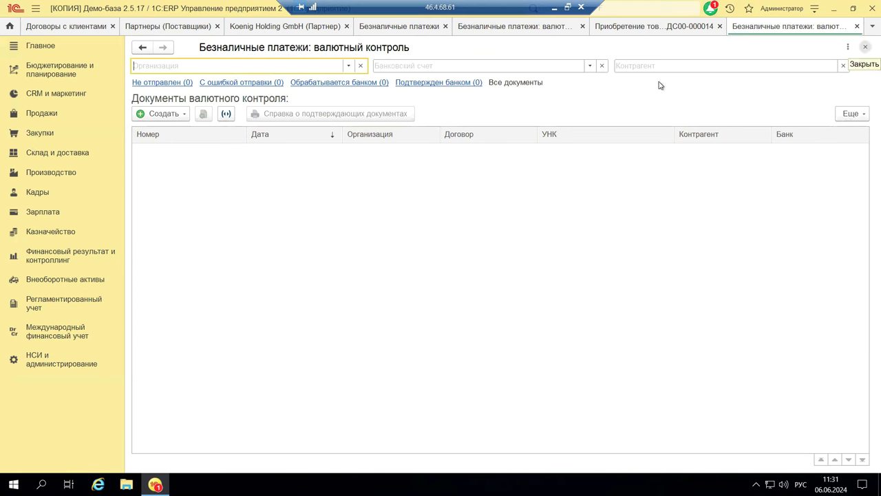
{"action": "key", "text": "Escape"}
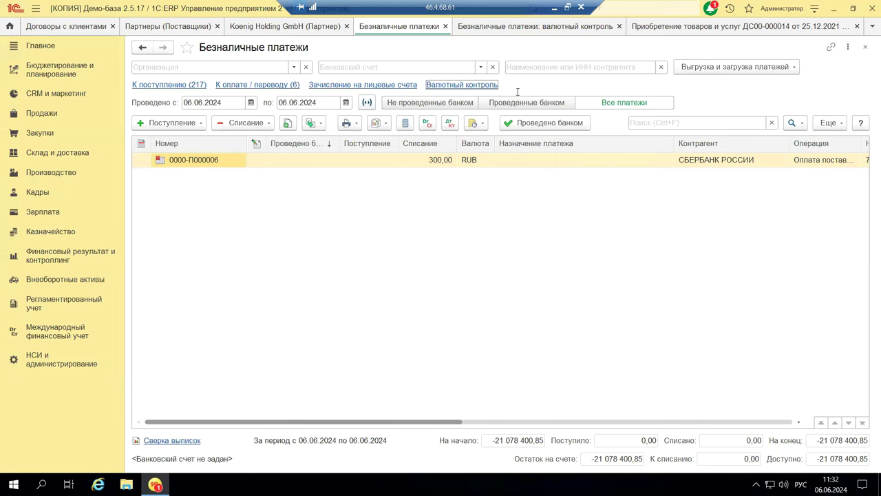
Check the payment export and import options, examine the Сверка банковских выписок report and its grouping levels, and close the report.
{"action": "left_click", "coordinate": [701, 64]}
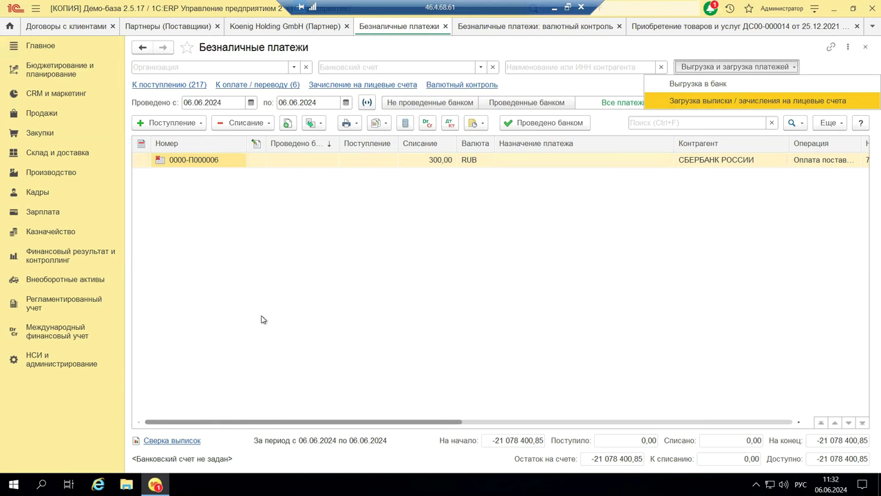
{"action": "left_click", "coordinate": [177, 446]}
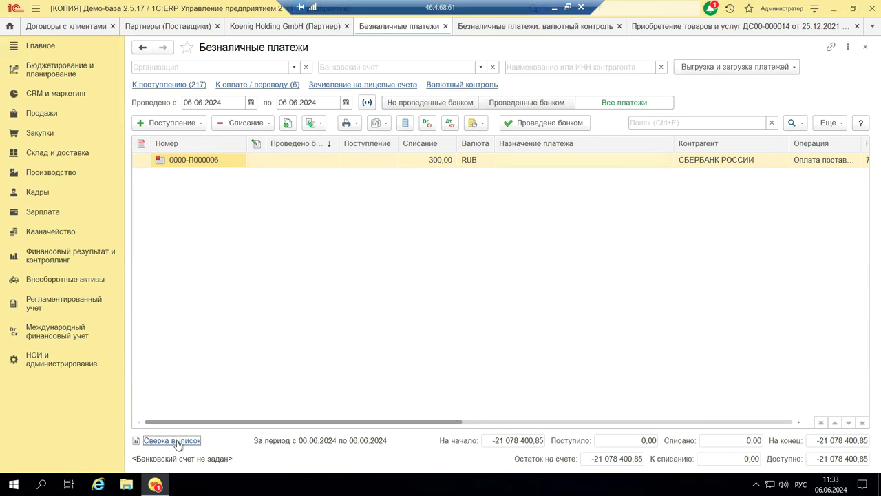
{"action": "left_click", "coordinate": [177, 442]}
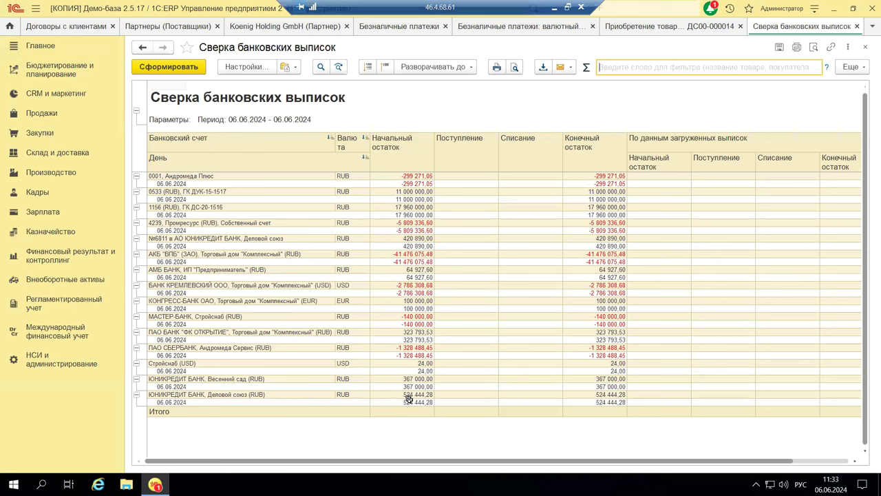
{"action": "left_click", "coordinate": [406, 356]}
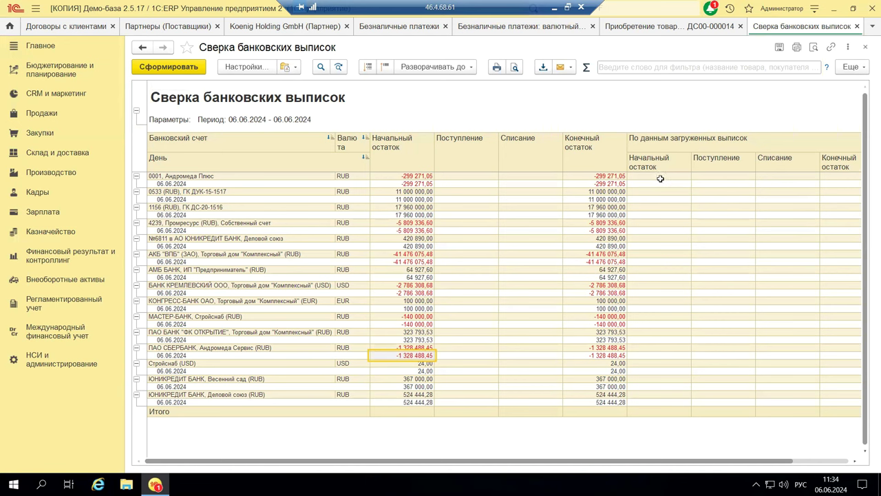
{"action": "left_click_drag", "start_coordinate": [830, 207], "coordinate": [829, 243]}
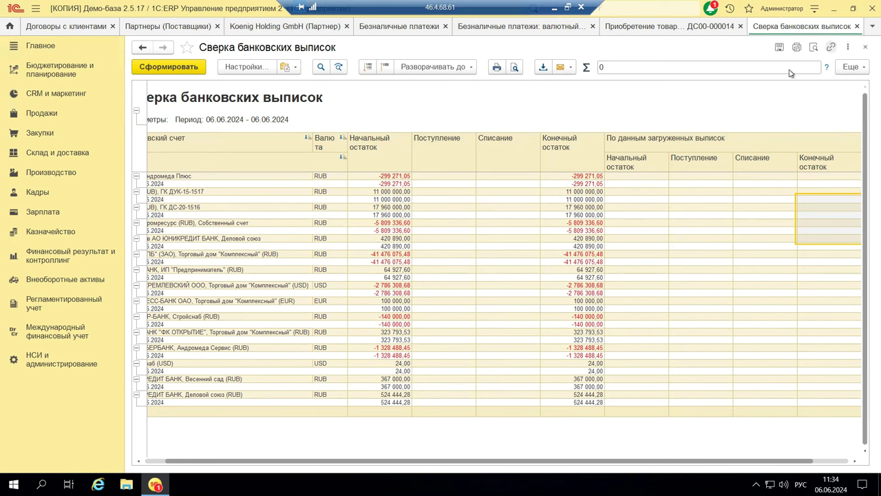
{"action": "left_click", "coordinate": [472, 67]}
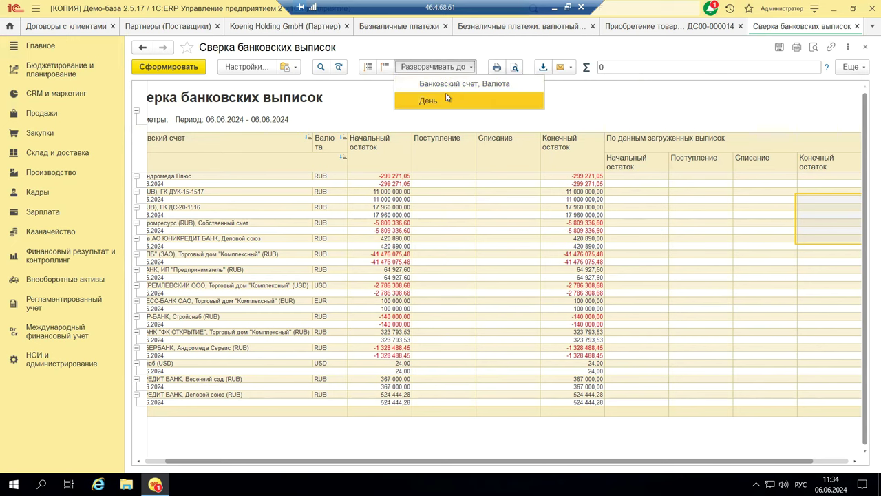
{"action": "key", "text": "Escape"}
{"action": "key", "text": "Escape"}
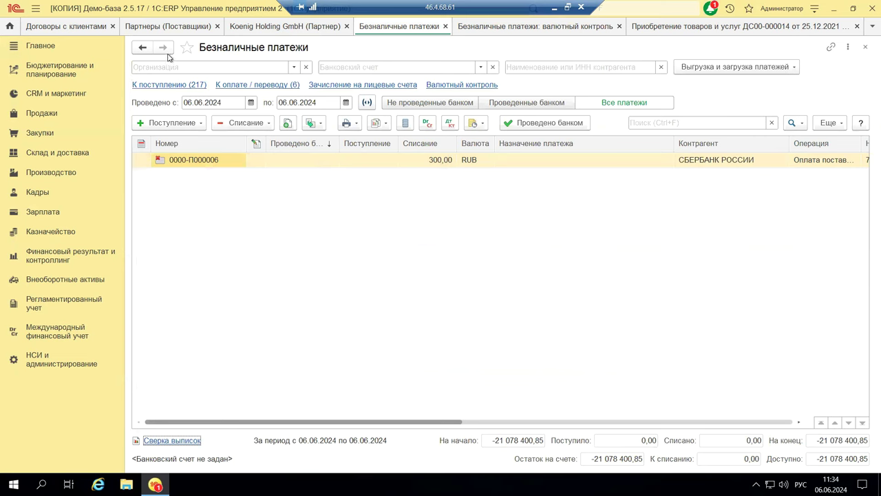
Reopen the Безналичные платежи list from the bank group of the Казначейство section.
{"action": "left_click", "coordinate": [62, 233]}
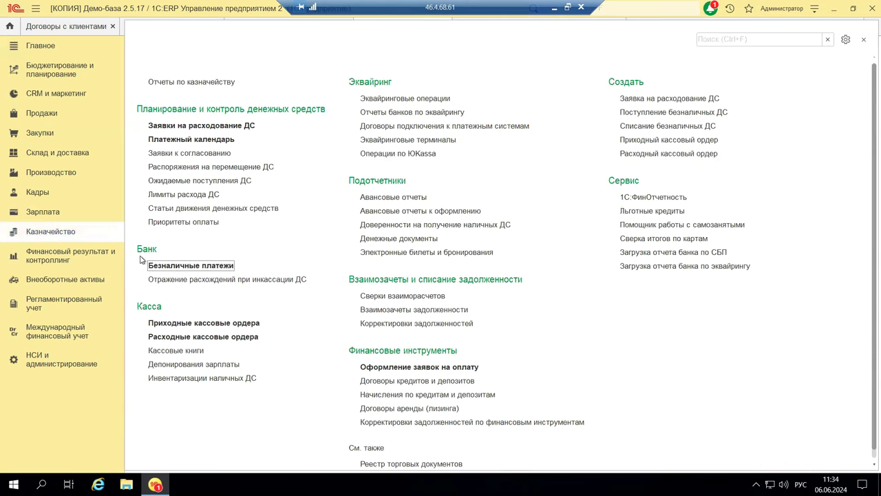
{"action": "mouse_move", "coordinate": [142, 223]}
{"action": "left_click", "coordinate": [157, 269]}
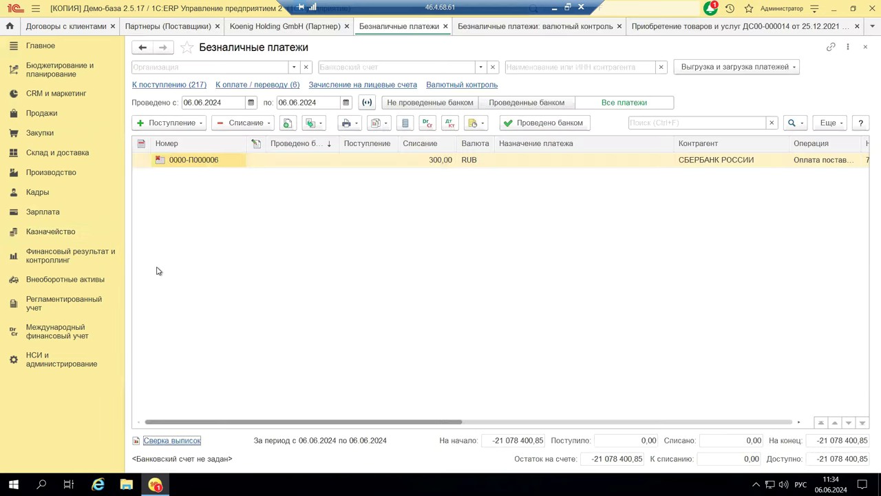
Open the Валютный контроль document list, check which documents can be created there, and switch to the PowerPoint presentation.
{"action": "left_click", "coordinate": [451, 85]}
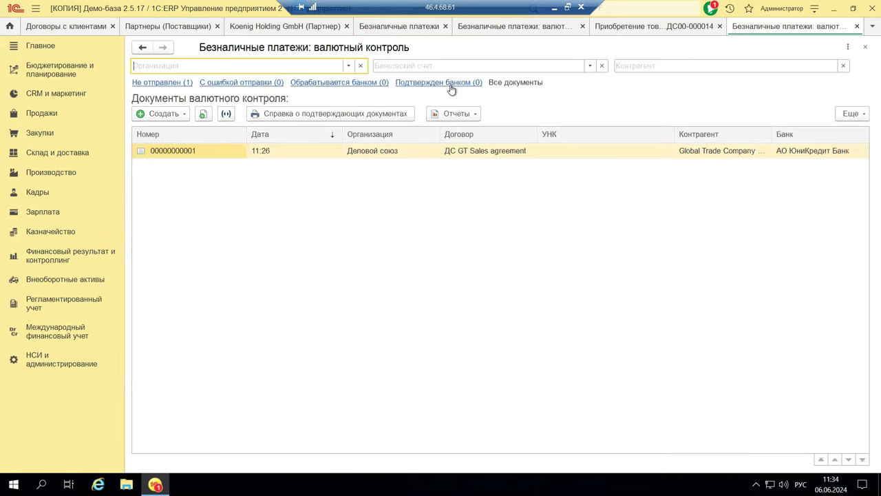
{"action": "left_click", "coordinate": [162, 115]}
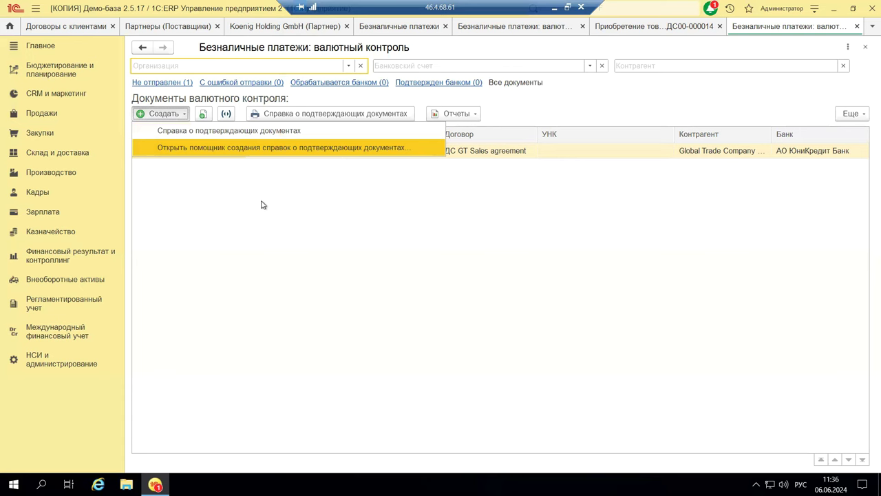
{"action": "left_click", "coordinate": [554, 12]}
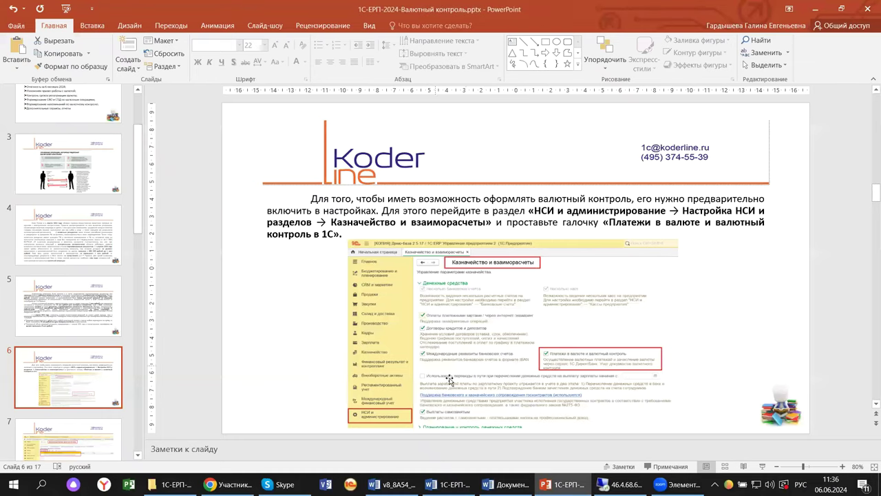
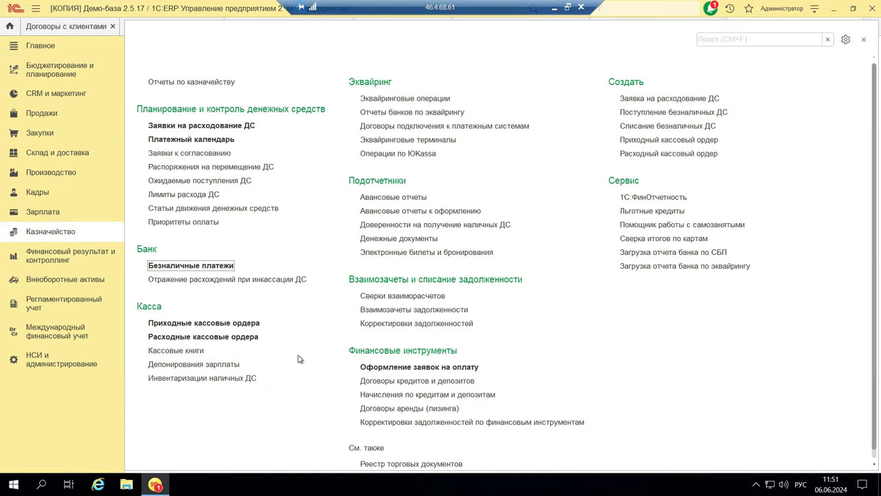
Look through the Продажи and Закупки sections, and open the Договоры кредитов и депозитов list from Казначейство.
{"action": "left_click", "coordinate": [42, 114]}
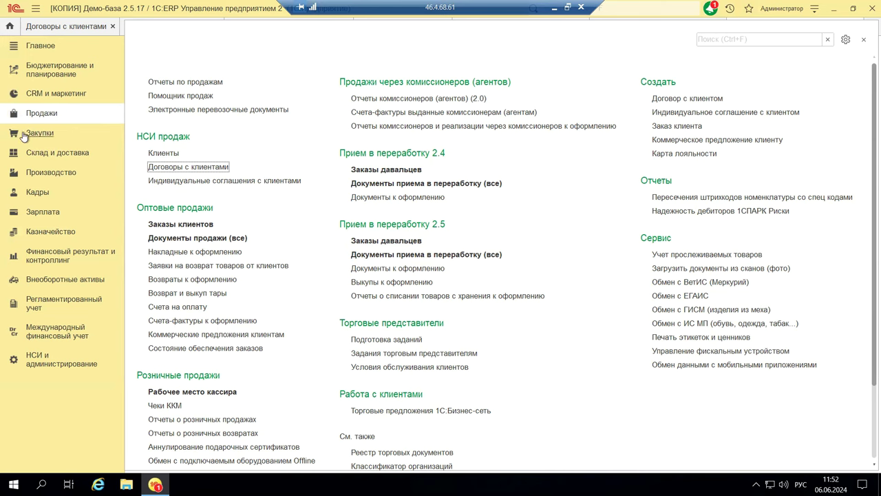
{"action": "left_click", "coordinate": [68, 133]}
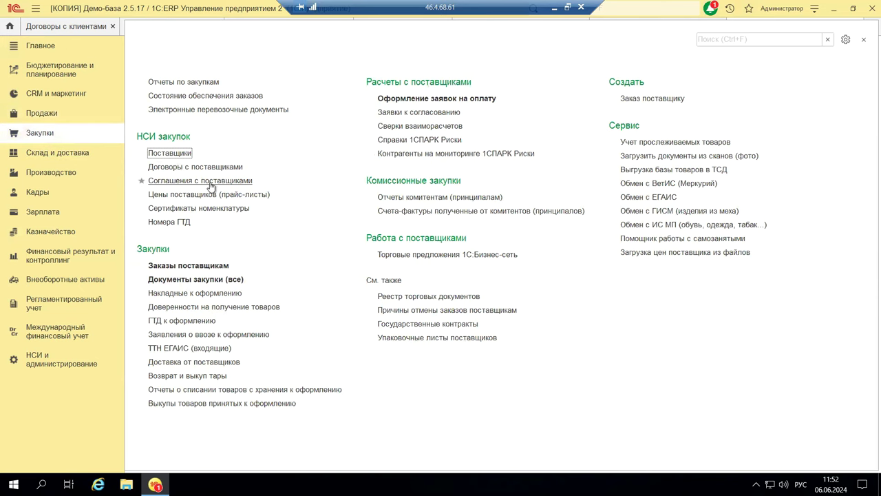
{"action": "left_click", "coordinate": [44, 235]}
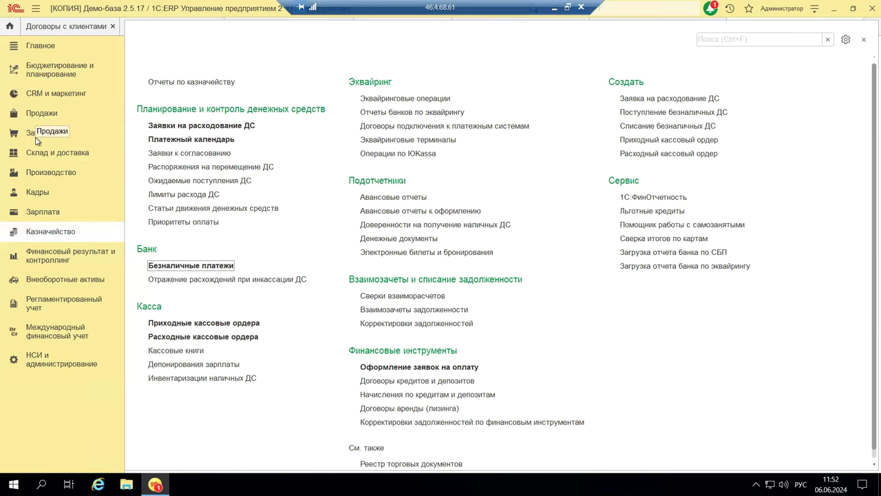
{"action": "left_click", "coordinate": [447, 380]}
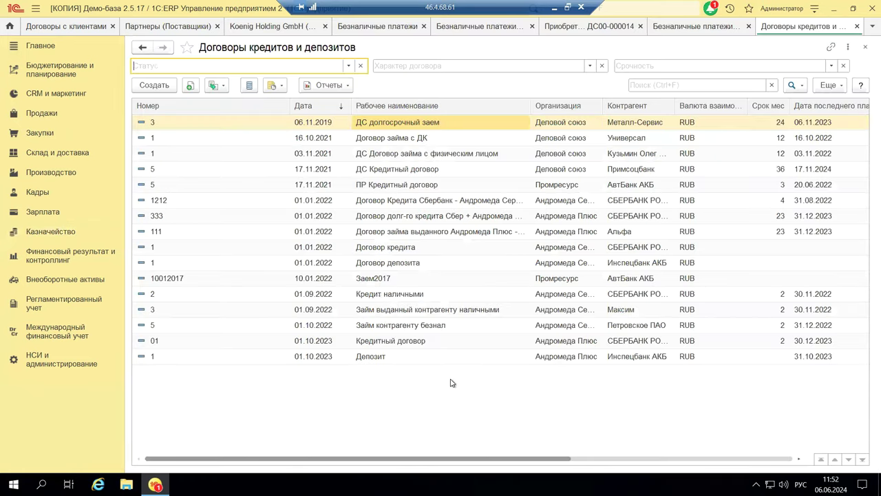
Open the ДС долгосрочный заем contract and allow editing of its locked attributes.
{"action": "left_click", "coordinate": [396, 127]}
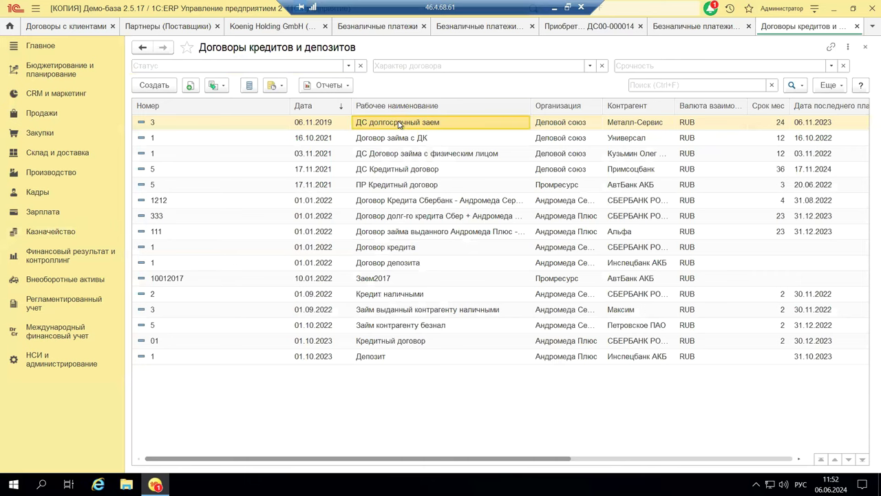
{"action": "double_click", "coordinate": [389, 119]}
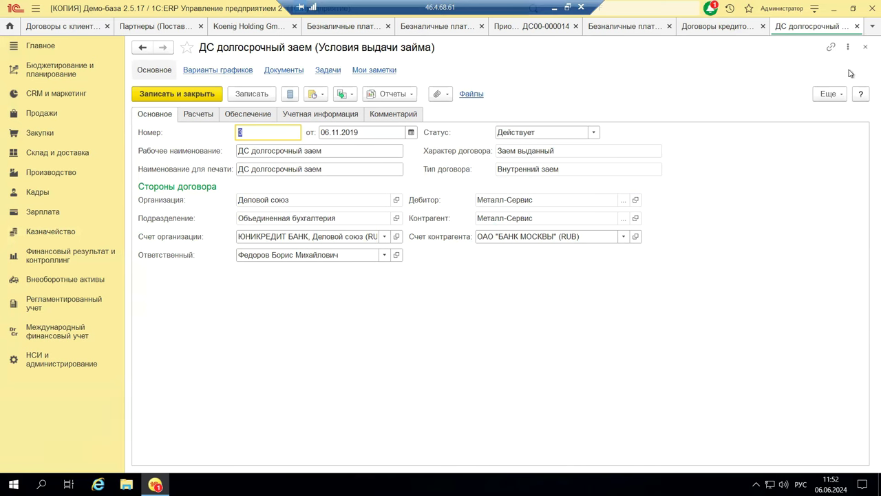
{"action": "left_click", "coordinate": [828, 97]}
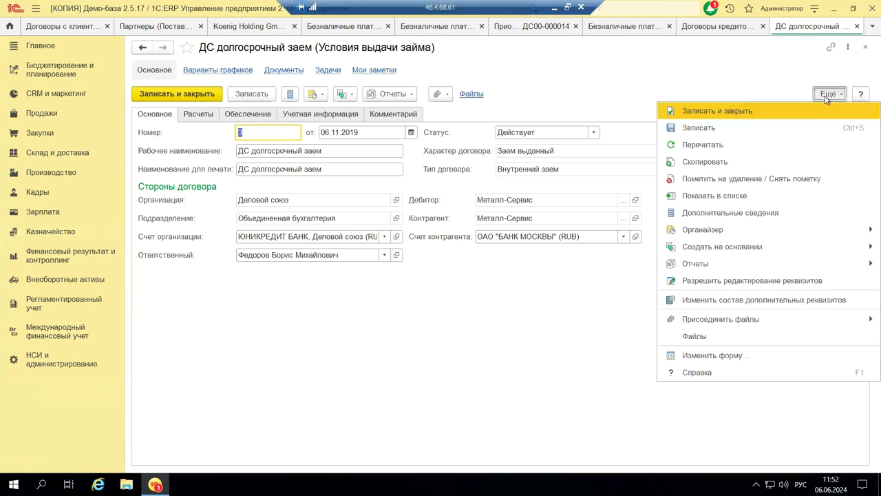
{"action": "left_click", "coordinate": [769, 282]}
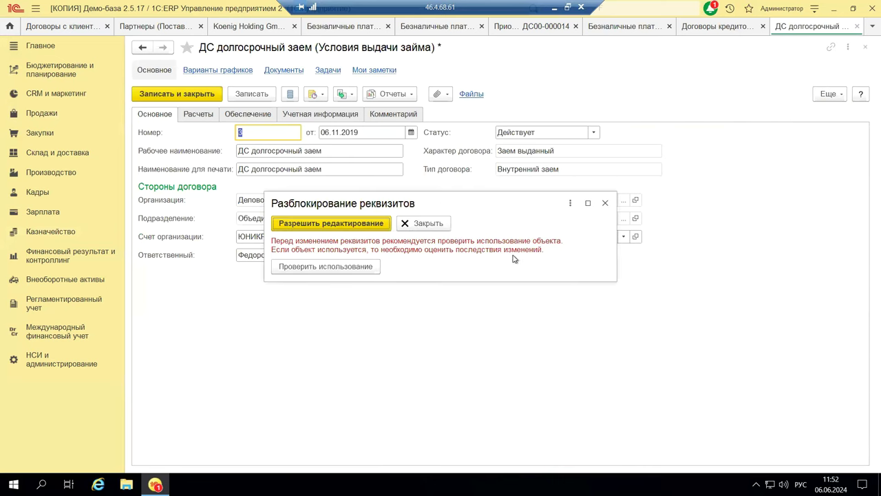
{"action": "left_click", "coordinate": [308, 224]}
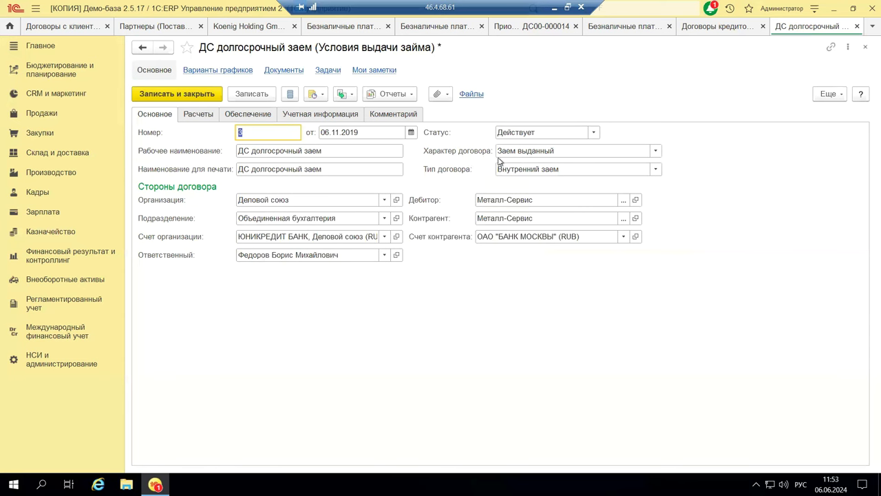
Examine the available options for the contract's Тип договора and Характер договора, leaving both selections as they are.
{"action": "left_click", "coordinate": [833, 94]}
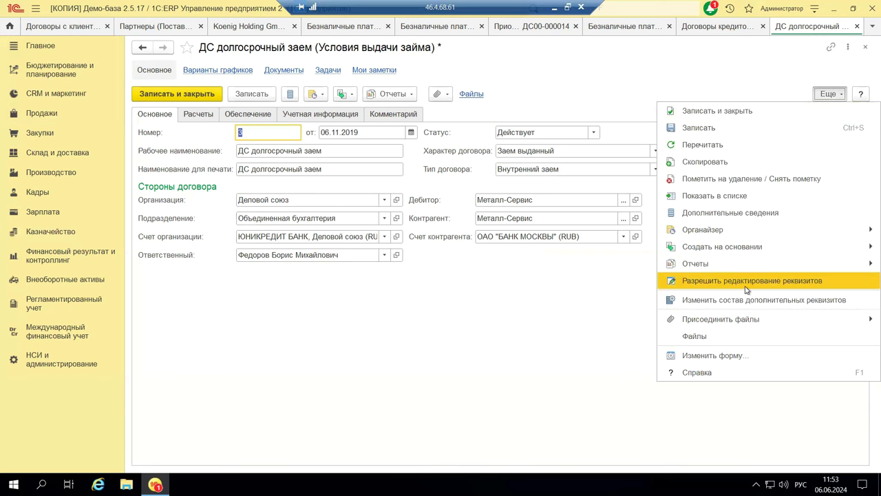
{"action": "left_click", "coordinate": [463, 307]}
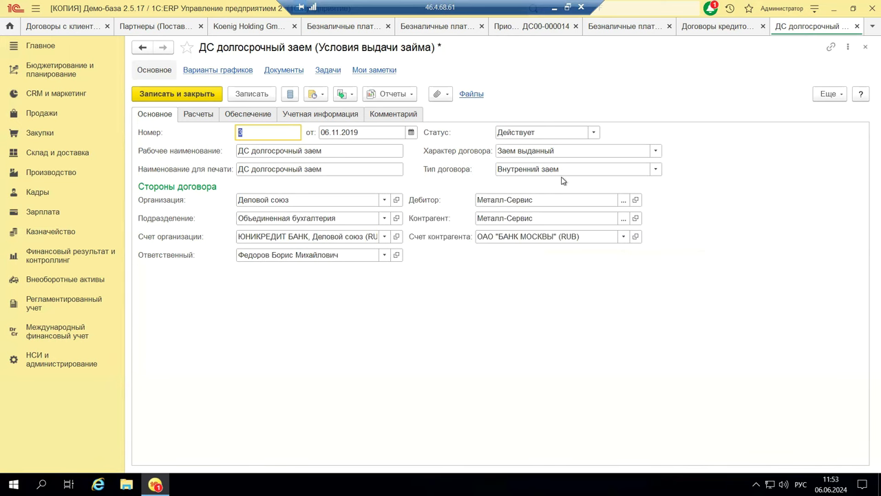
{"action": "left_click", "coordinate": [657, 170]}
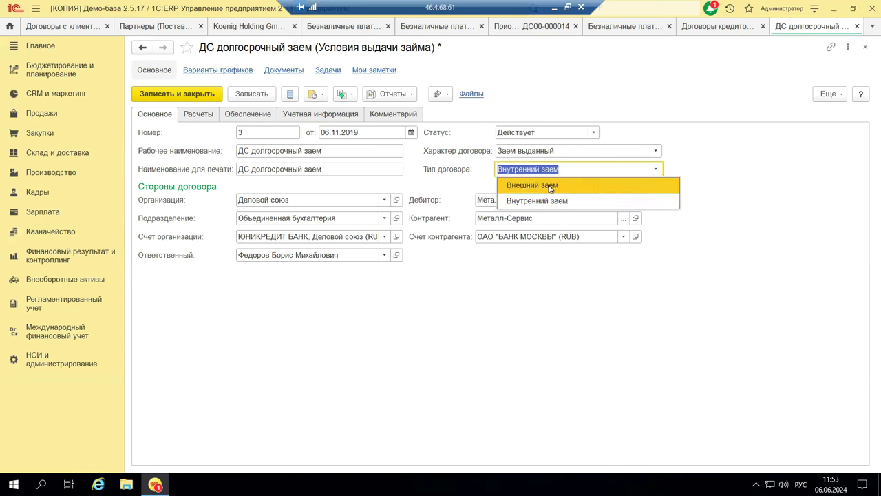
{"action": "left_click", "coordinate": [658, 155]}
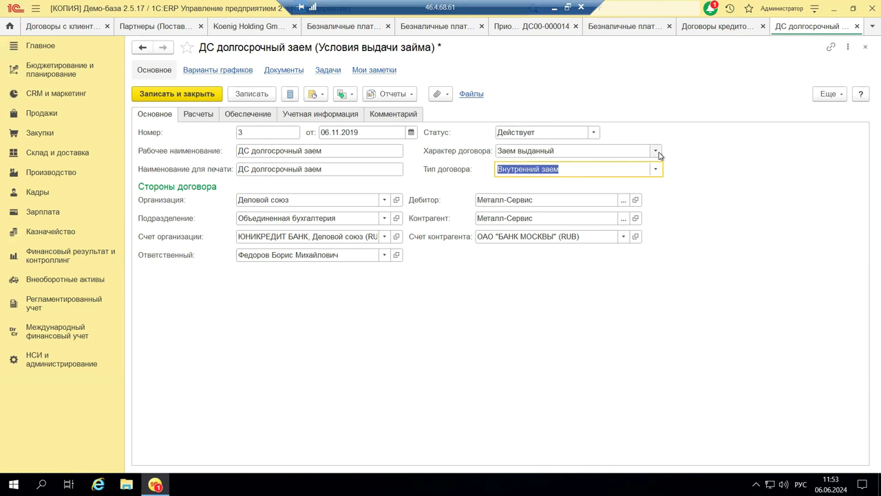
{"action": "left_click", "coordinate": [654, 153]}
{"action": "left_click", "coordinate": [653, 153]}
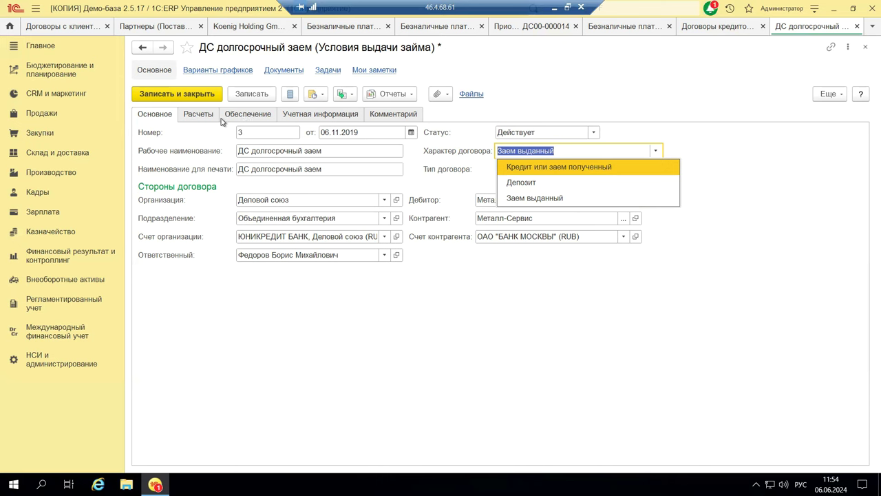
{"action": "key", "text": "Escape"}
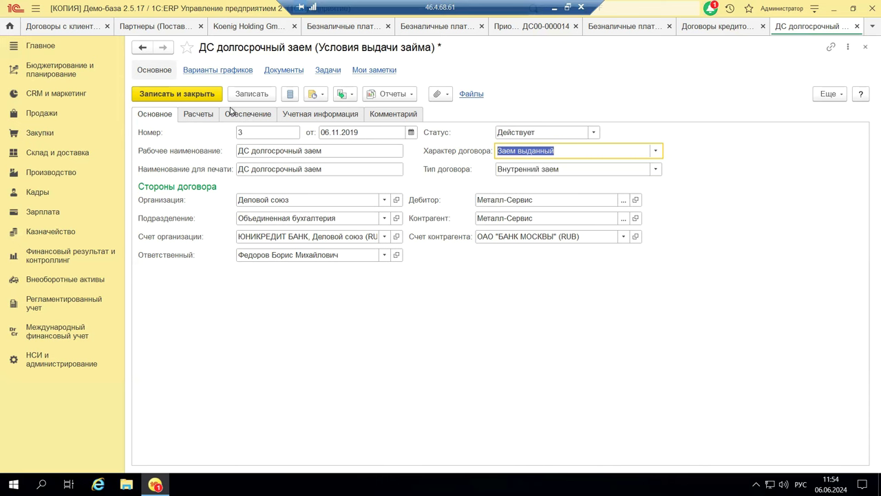
Examine the contract's settlement terms, close it without saving, and close the Договоры кредитов и депозитов list.
{"action": "left_click", "coordinate": [196, 115]}
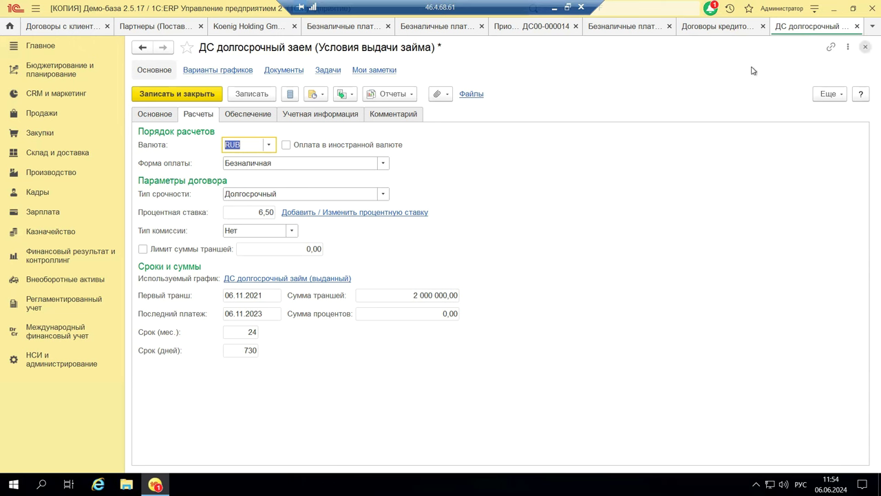
{"action": "left_click", "coordinate": [866, 47]}
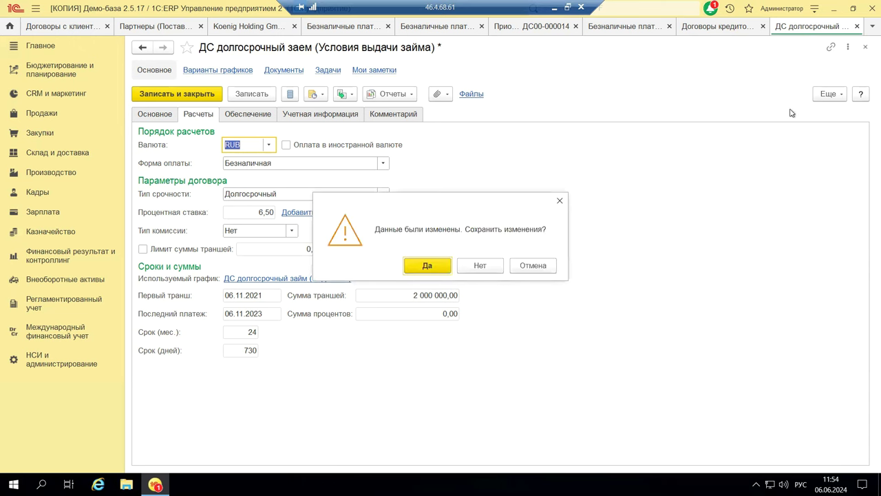
{"action": "left_click", "coordinate": [471, 267]}
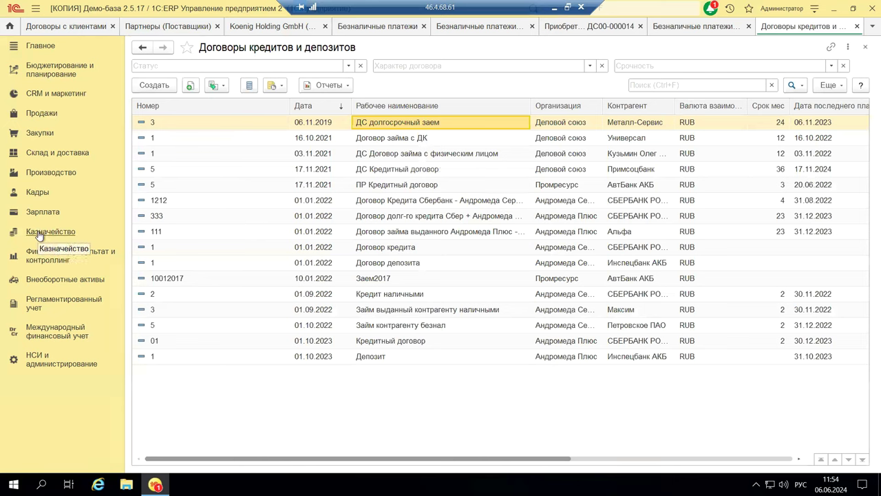
{"action": "left_click", "coordinate": [857, 26]}
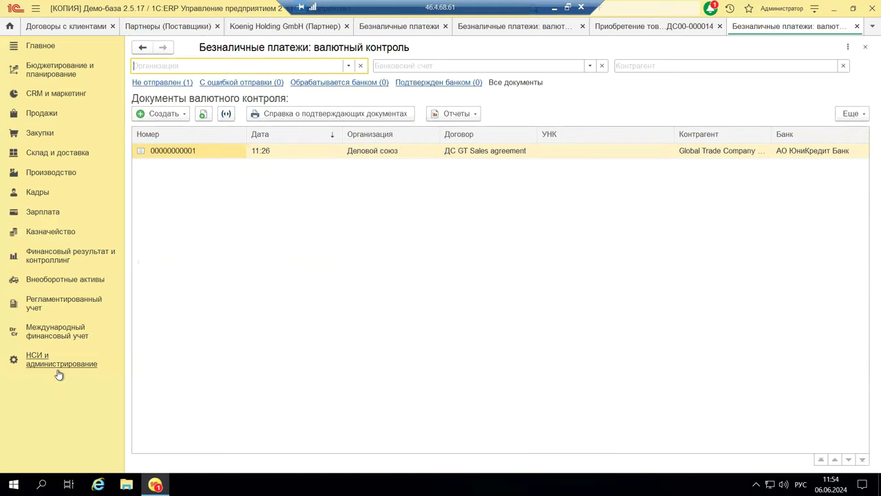
Look through the commands of the Регламентированный учет, Зарплата and Кадры sections.
{"action": "left_click", "coordinate": [62, 302]}
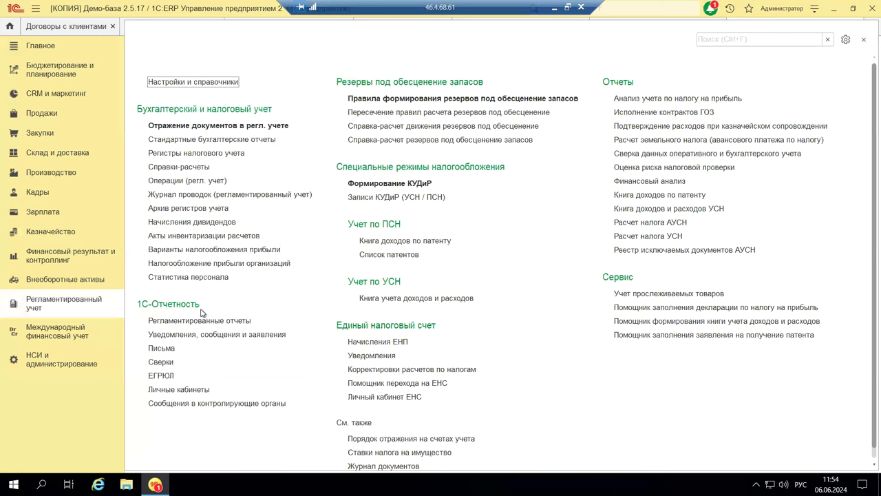
{"action": "left_click", "coordinate": [33, 213]}
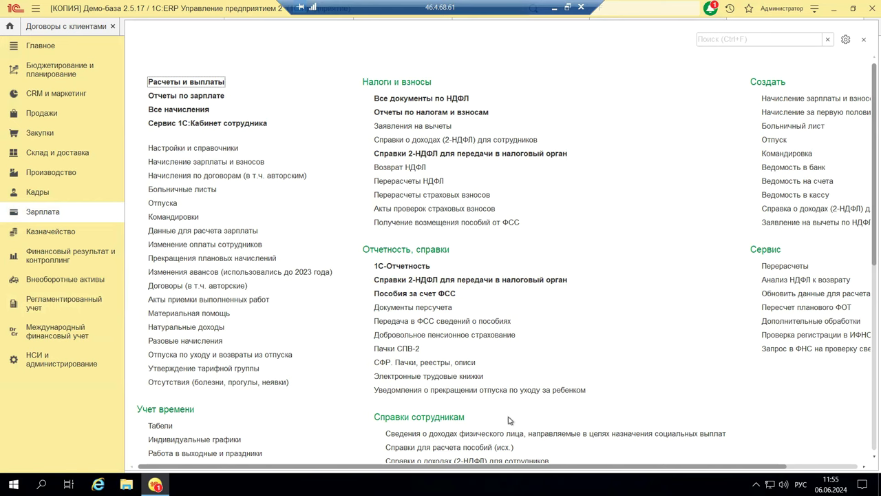
{"action": "left_click", "coordinate": [41, 194]}
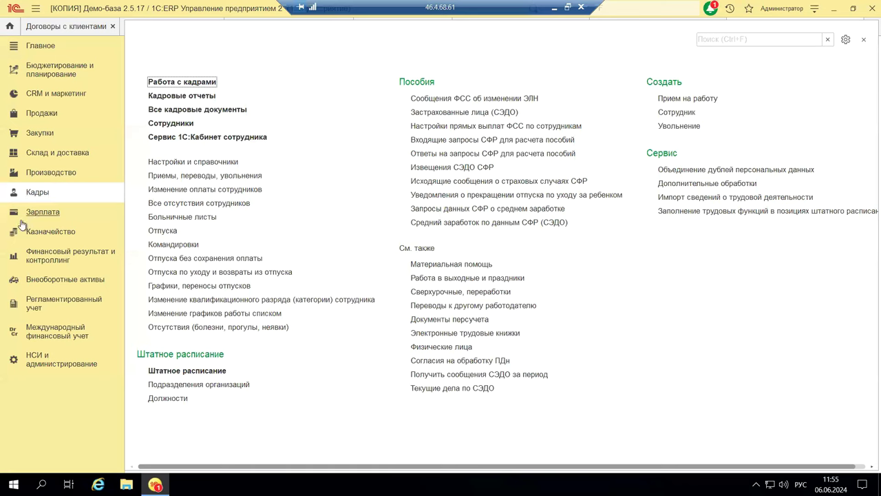
Open Регламентированные отчеты from the Регламентированный учет section and dismiss the 1С-Отчетность promotional window.
{"action": "left_click", "coordinate": [44, 306]}
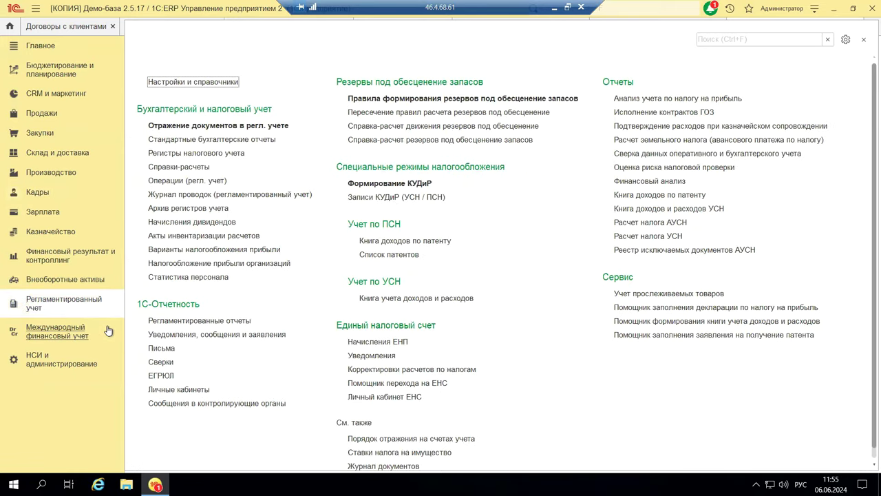
{"action": "left_click", "coordinate": [169, 321]}
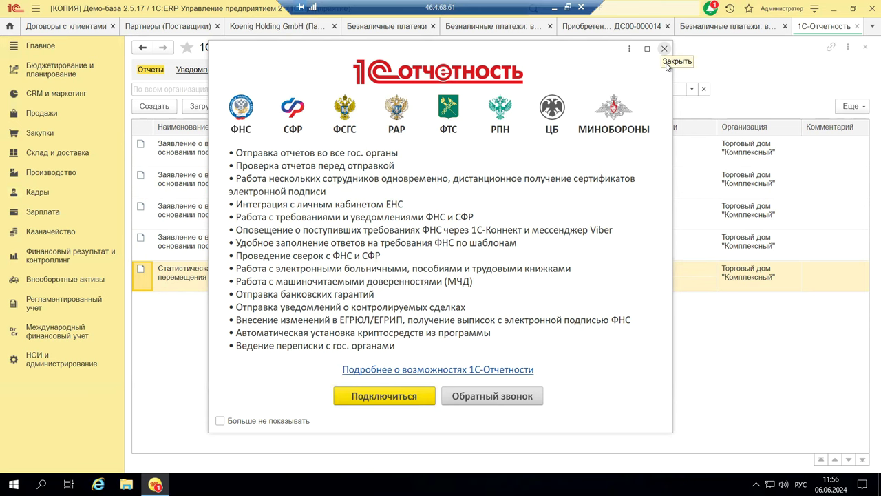
{"action": "left_click", "coordinate": [666, 63]}
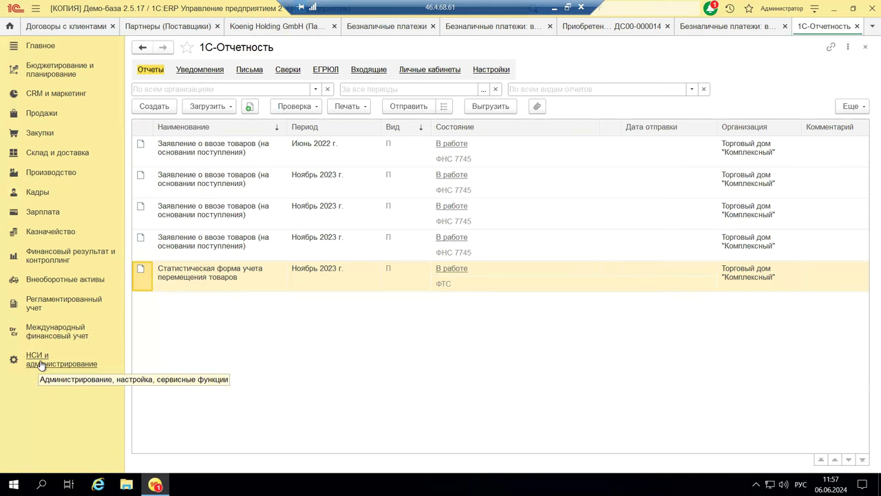
Open Личный кабинет ЕНС from the Регламентированный учет section and select Деловой союз as the organization.
{"action": "left_click", "coordinate": [50, 303]}
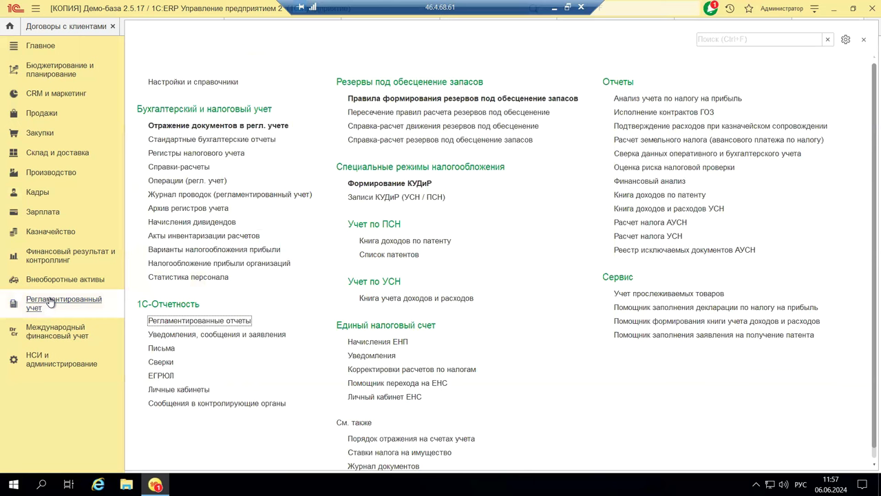
{"action": "left_click", "coordinate": [374, 398]}
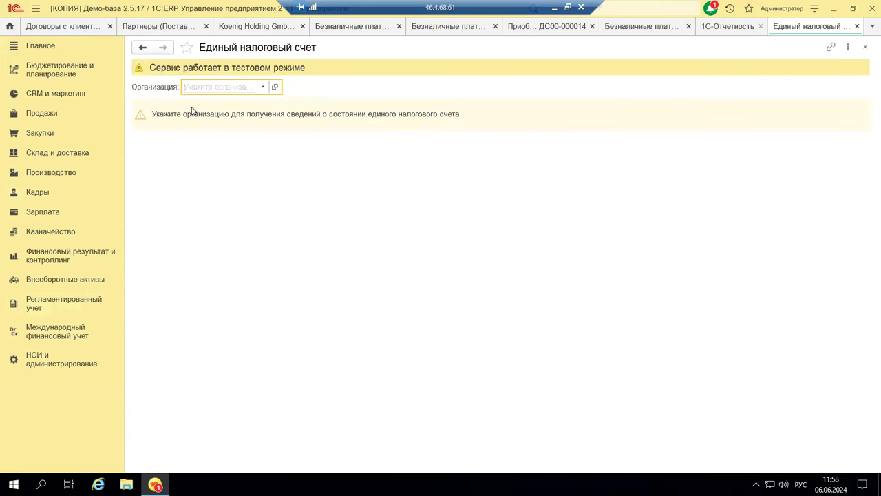
{"action": "left_click", "coordinate": [263, 88]}
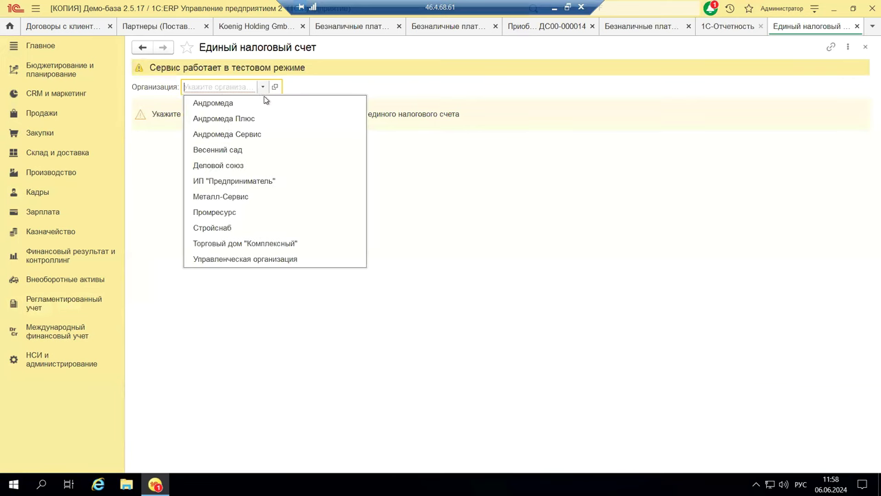
{"action": "left_click", "coordinate": [222, 166]}
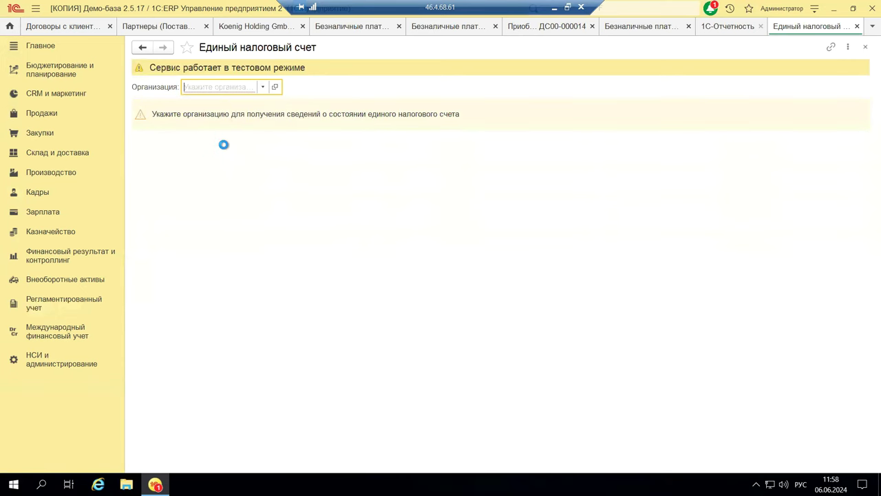